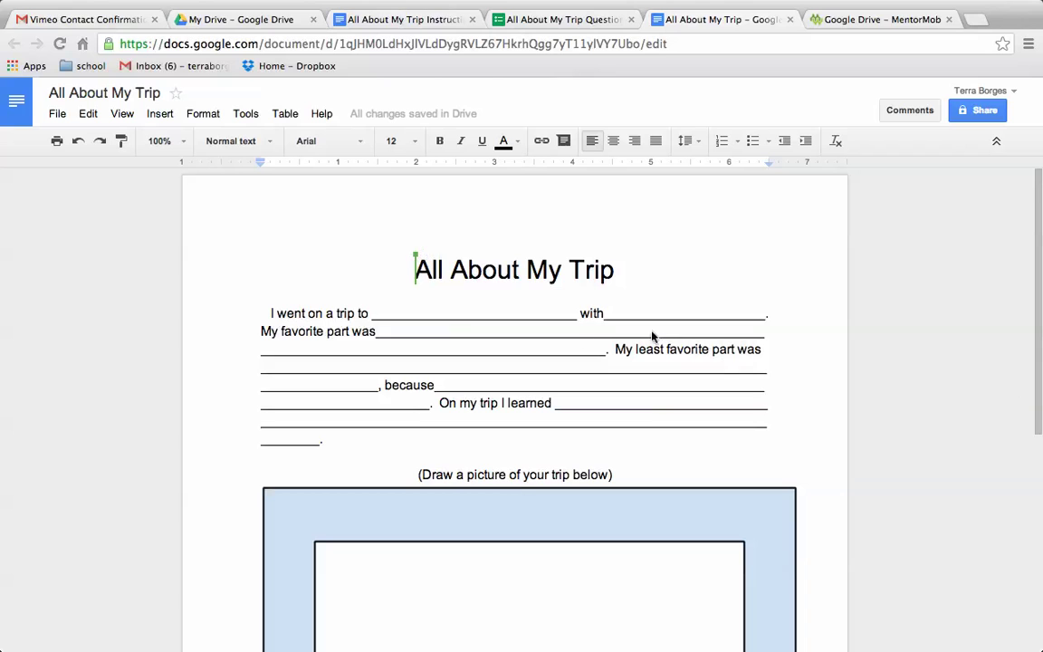
pyautogui.click(439, 314)
pyautogui.click(395, 312)
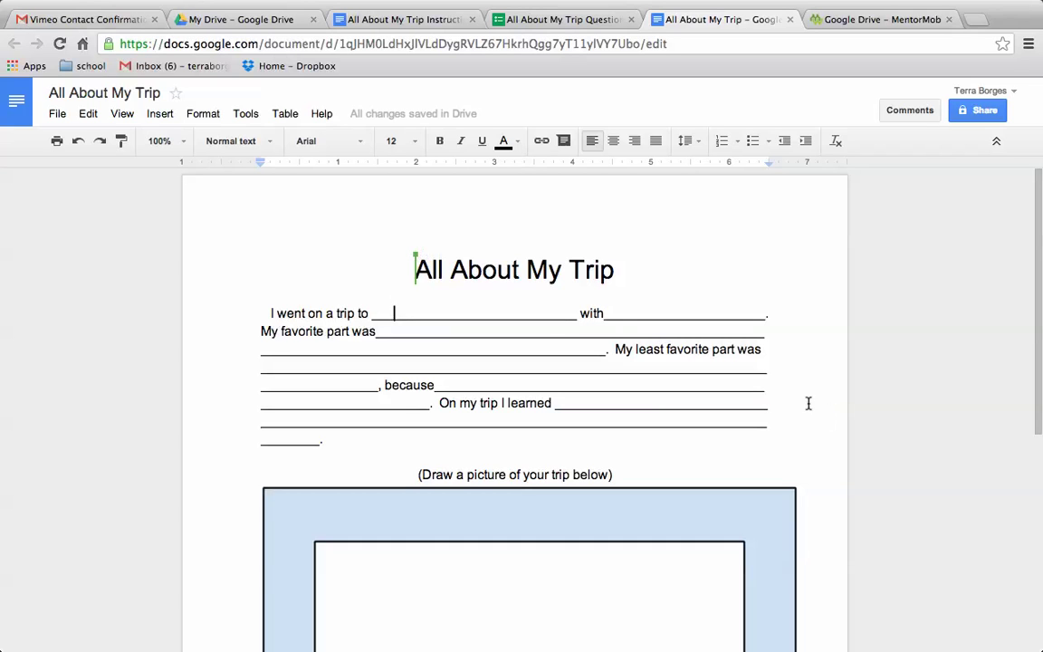
pyautogui.click(626, 219)
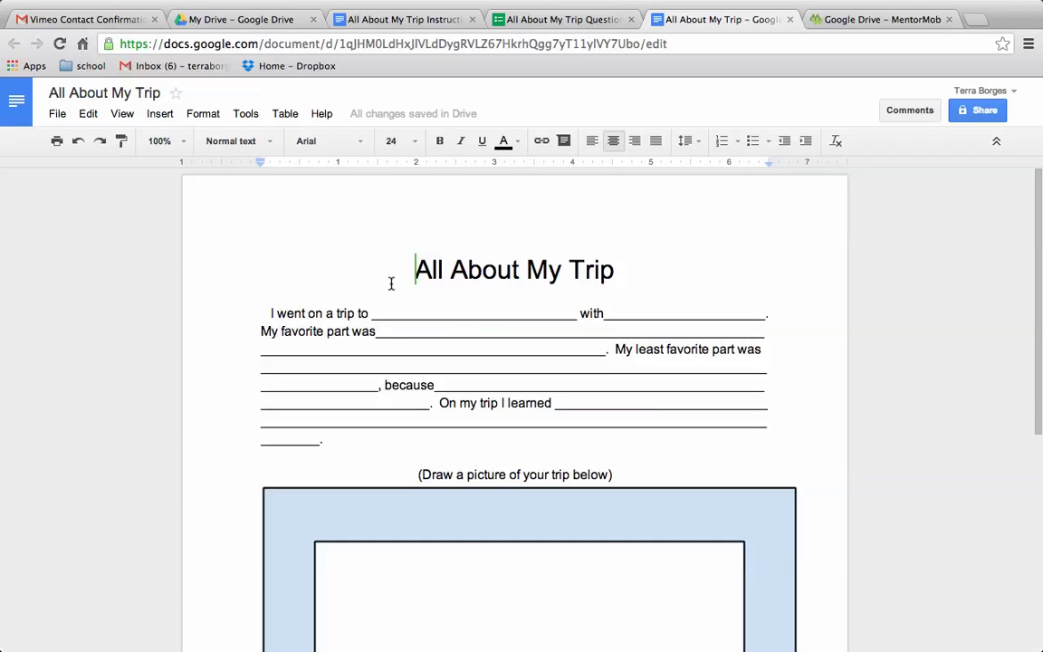
pyautogui.click(512, 282)
pyautogui.click(386, 313)
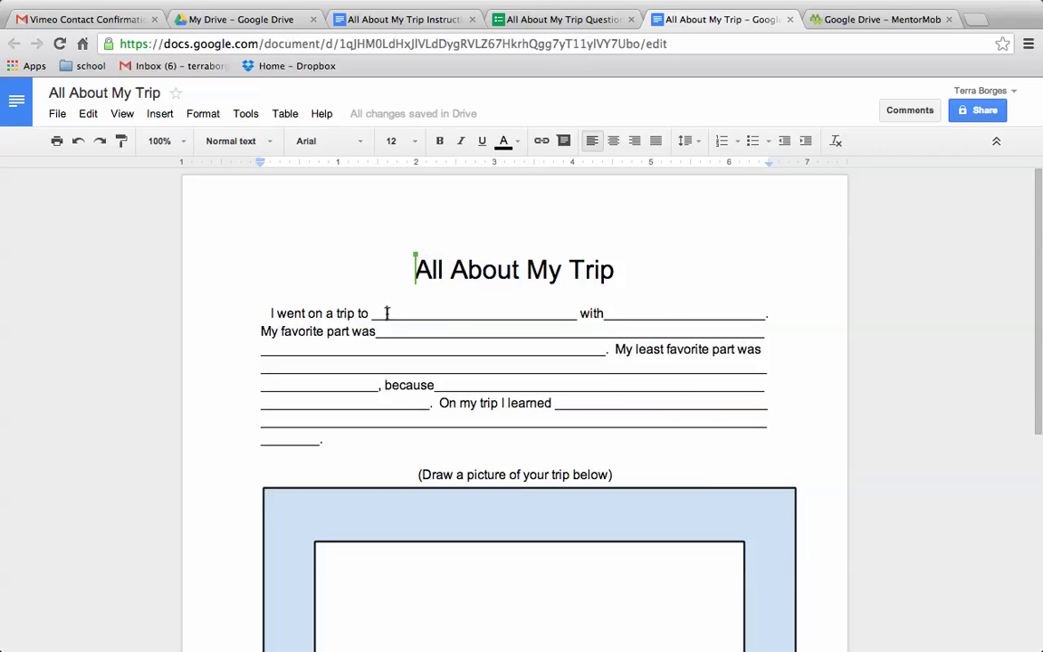
pyautogui.write('Bras')
pyautogui.press('BackSpace')
pyautogui.write('zil')
pyautogui.press('BackSpace')
pyautogui.press('BackSpace')
pyautogui.press('BackSpace')
pyautogui.press('BackSpace')
pyautogui.press('BackSpace')
pyautogui.press('BackSpace')
pyautogui.press('BackSpace')
pyautogui.press('BackSpace')
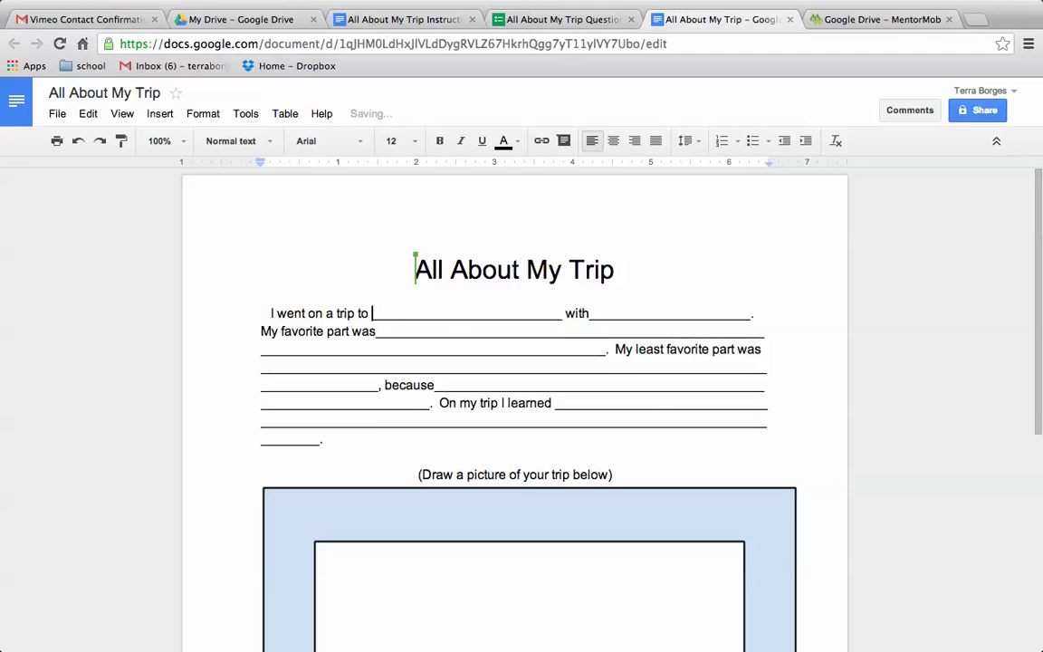
# Enter "Brazil" in the blank after "I went on a trip to", in place of the first part of its underline.
pyautogui.click(424, 312)
pyautogui.press('BackSpace')
pyautogui.press('BackSpace')
pyautogui.press('BackSpace')
pyautogui.press('BackSpace')
pyautogui.press('BackSpace')
pyautogui.press('BackSpace')
pyautogui.press('BackSpace')
pyautogui.write('Brazil')
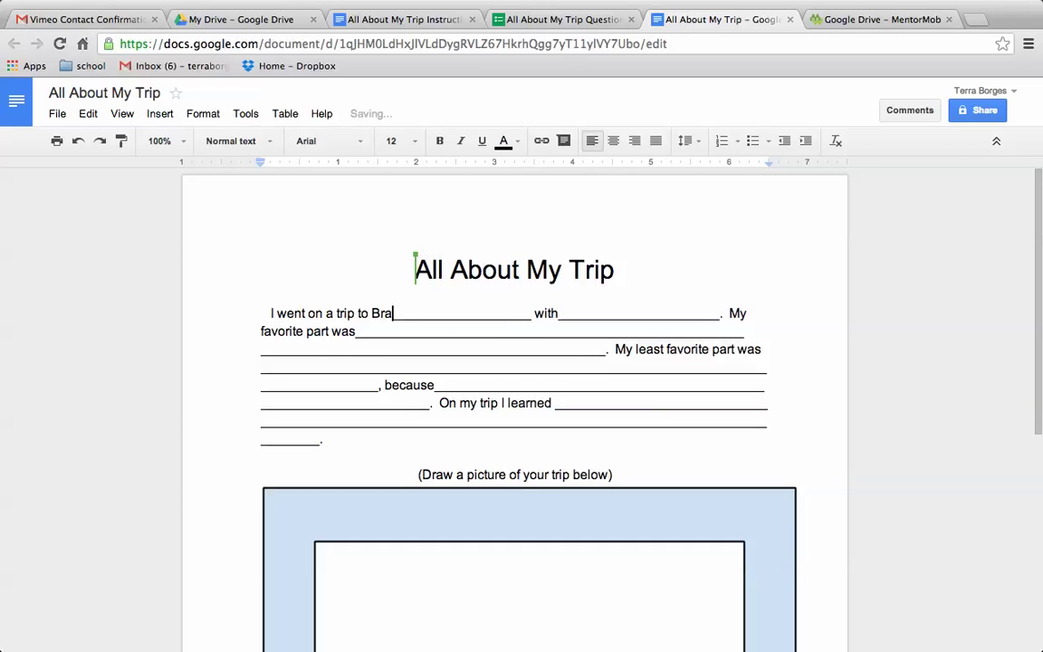
# Remove the leftover underline between "Brazil" and "with".
pyautogui.click(547, 314)
pyautogui.press('BackSpace')
pyautogui.press('BackSpace')
pyautogui.press('BackSpace')
pyautogui.press('BackSpace')
pyautogui.press('BackSpace')
pyautogui.press('BackSpace')
pyautogui.press('BackSpace')
pyautogui.press('BackSpace')
pyautogui.press('BackSpace')
pyautogui.press('BackSpace')
pyautogui.press('BackSpace')
pyautogui.press('BackSpace')
pyautogui.press('BackSpace')
pyautogui.press('BackSpace')
pyautogui.press('BackSpace')
pyautogui.press('BackSpace')
pyautogui.press('BackSpace')
pyautogui.press('BackSpace')
pyautogui.press('BackSpace')
pyautogui.press('BackSpace')
pyautogui.press('BackSpace')
pyautogui.press('BackSpace')
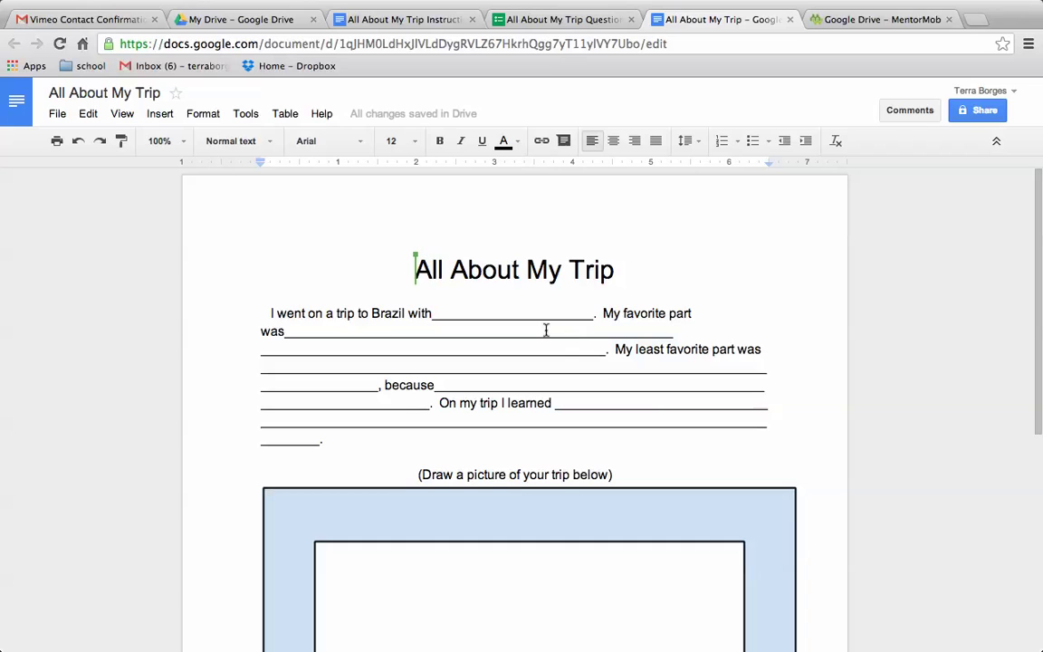
# Enter "family" in the blank after "with", in place of the first part of its underline.
pyautogui.click(506, 316)
pyautogui.press('BackSpace')
pyautogui.press('BackSpace')
pyautogui.press('BackSpace')
pyautogui.press('BackSpace')
pyautogui.press('BackSpace')
pyautogui.press('BackSpace')
pyautogui.press('BackSpace')
pyautogui.press('BackSpace')
pyautogui.press('BackSpace')
pyautogui.press('BackSpace')
pyautogui.press('BackSpace')
pyautogui.press('BackSpace')
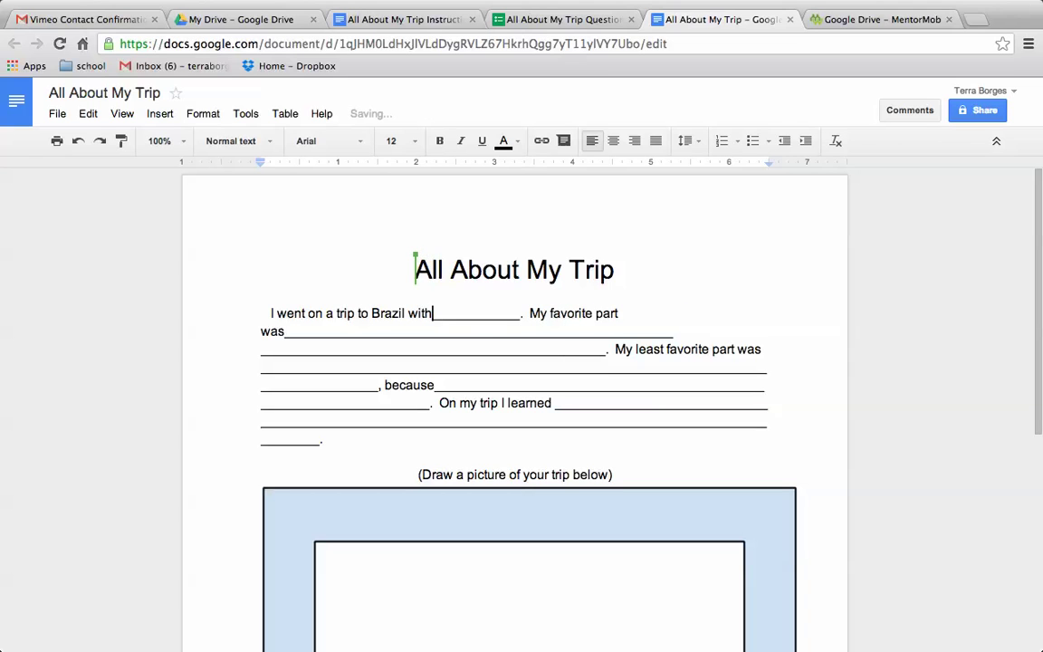
pyautogui.write('F')
pyautogui.press('BackSpace')
pyautogui.write('family')
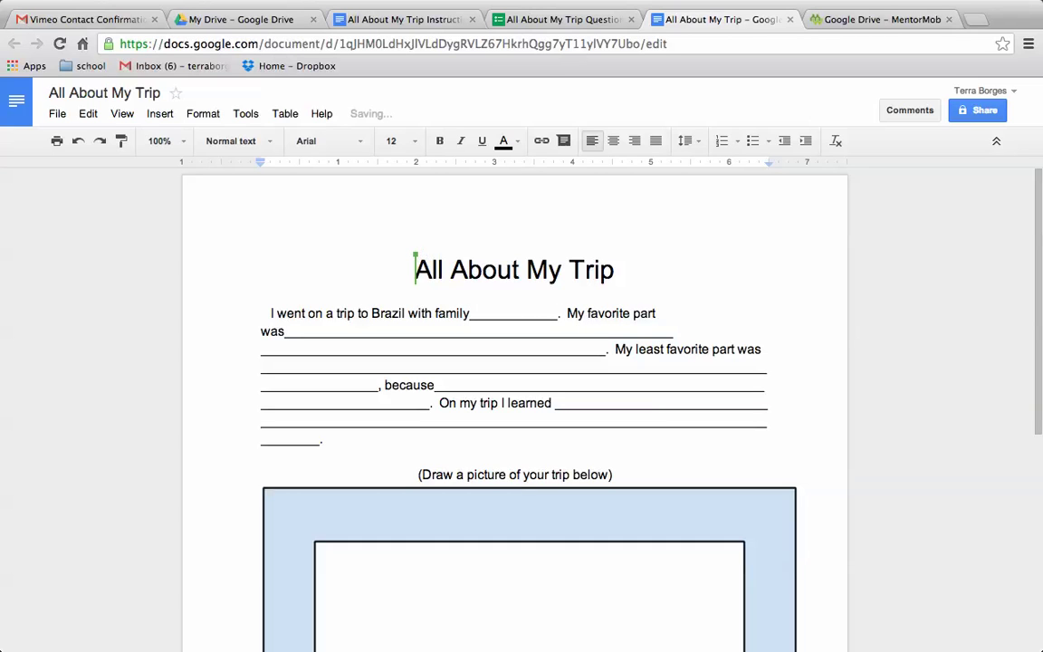
# Remove the leftover underline after "family" and keep a period directly after the word.
pyautogui.click(557, 317)
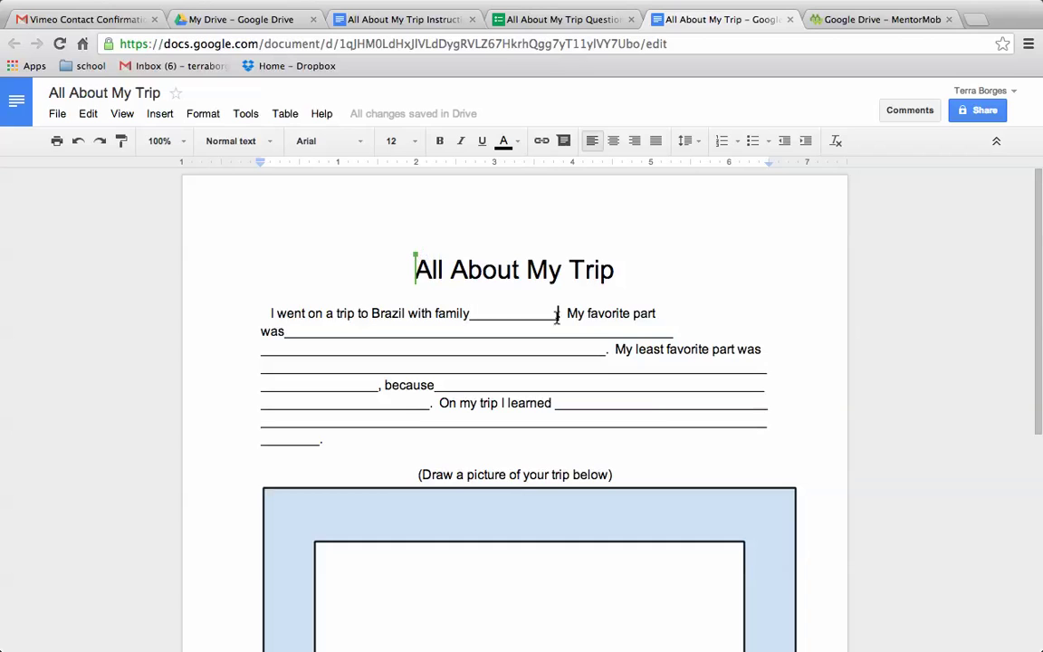
pyautogui.press('BackSpace')
pyautogui.press('BackSpace')
pyautogui.press('BackSpace')
pyautogui.press('BackSpace')
pyautogui.press('BackSpace')
pyautogui.press('BackSpace')
pyautogui.press('BackSpace')
pyautogui.press('BackSpace')
pyautogui.press('BackSpace')
pyautogui.press('BackSpace')
pyautogui.press('BackSpace')
pyautogui.press('BackSpace')
pyautogui.press('BackSpace')
pyautogui.press('BackSpace')
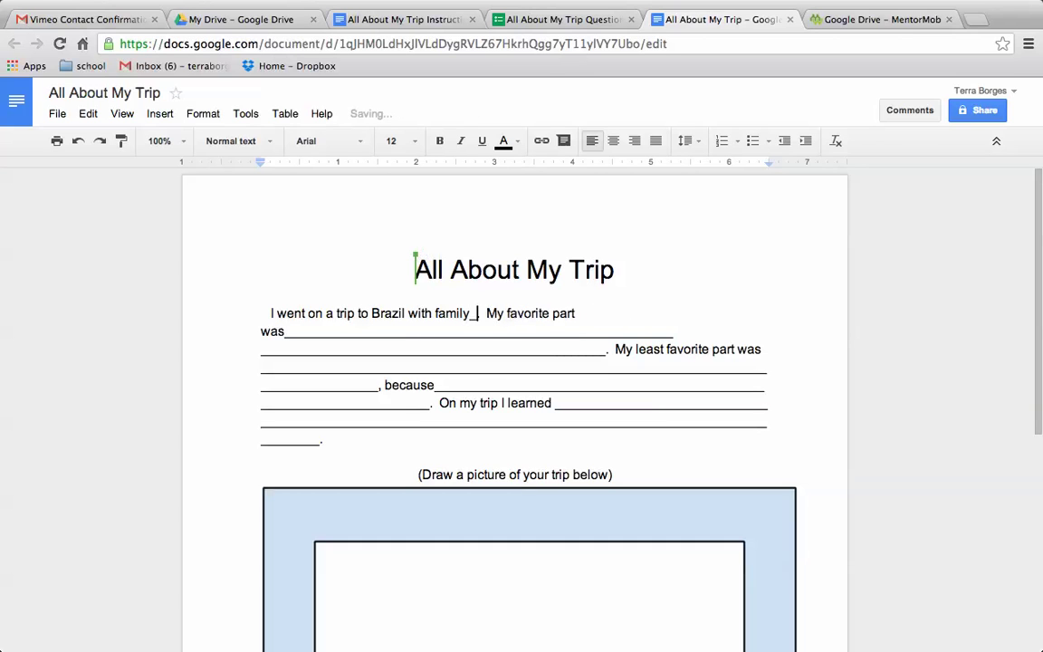
pyautogui.write('.')
pyautogui.click(667, 317)
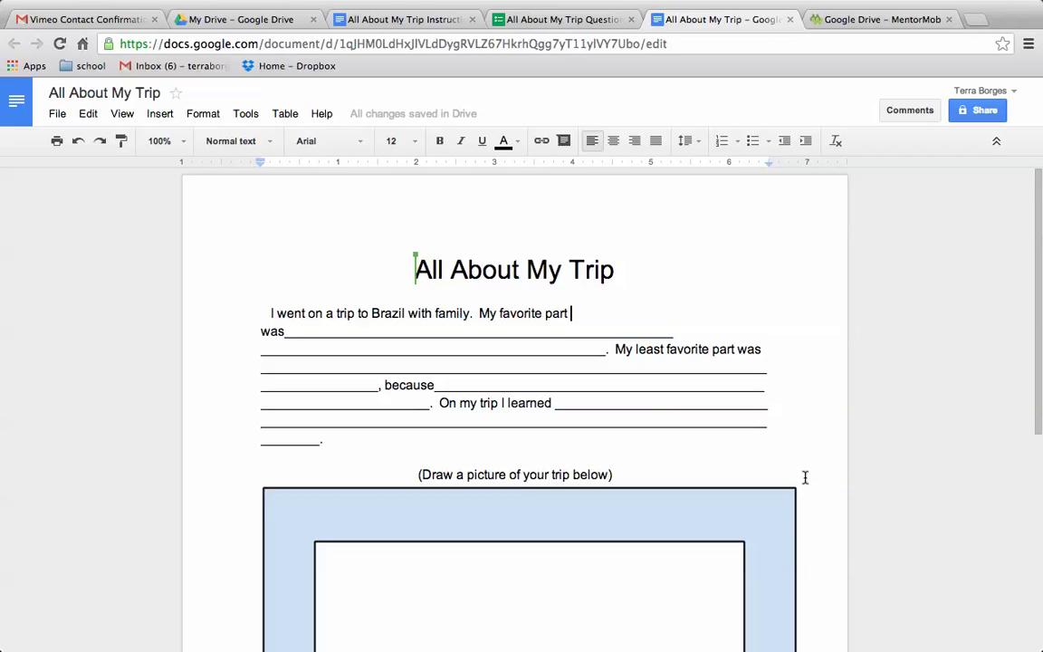
# Look over the picture-drawing frame below the trip paragraph and return to the start of the document.
pyautogui.scroll(-5, 806, 477)
pyautogui.scroll(-2, 563, 516)
pyautogui.scroll(2, 563, 515)
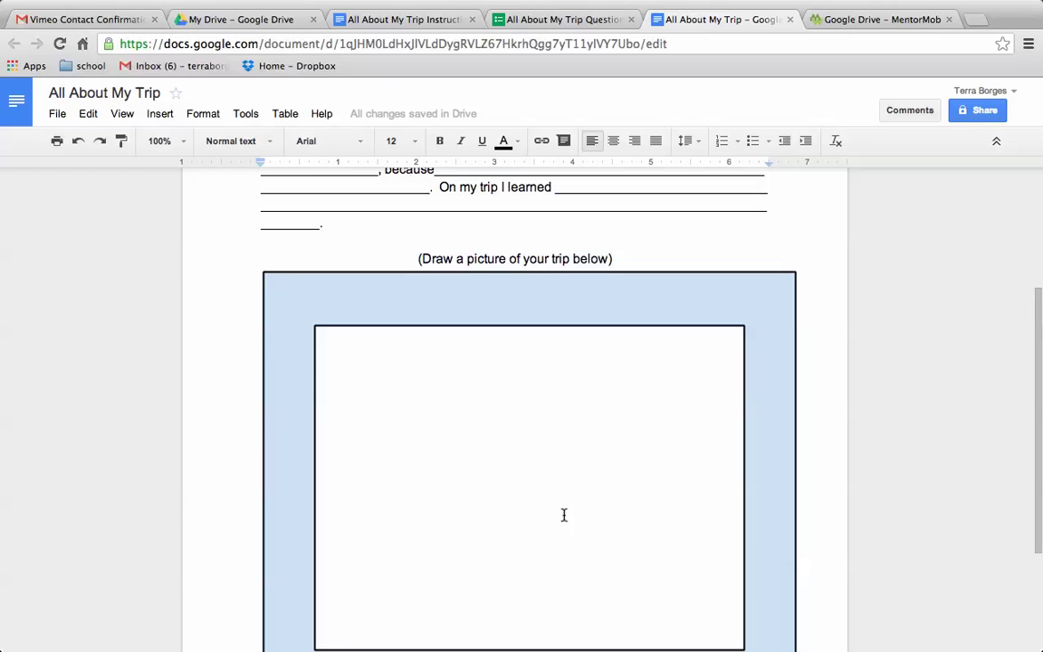
pyautogui.scroll(5, 564, 514)
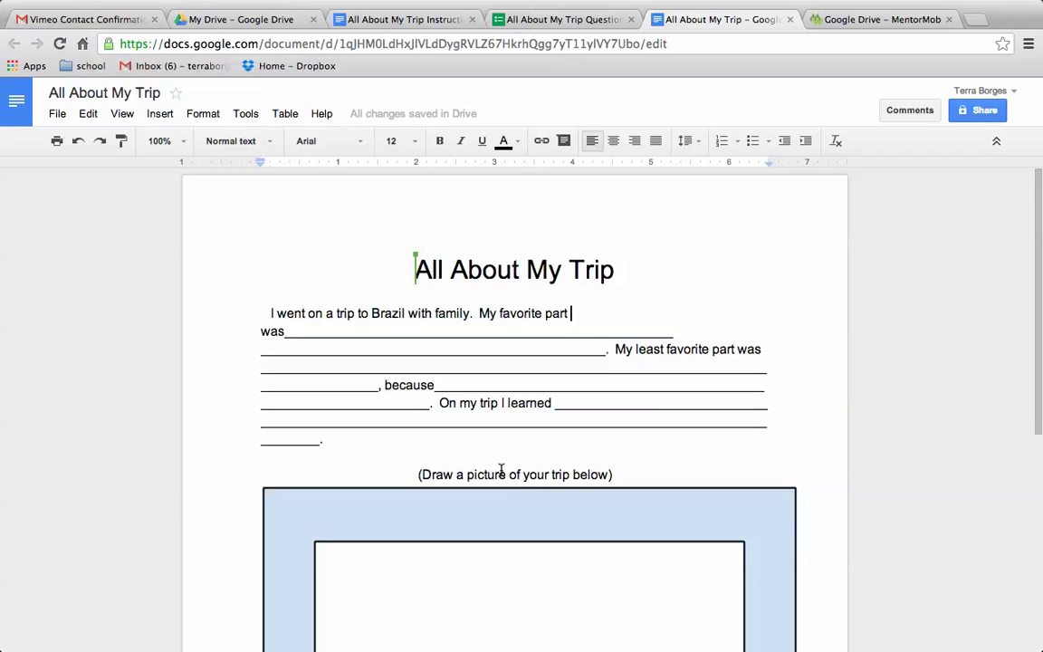
pyautogui.scroll(-1, 501, 470)
pyautogui.scroll(-5, 501, 471)
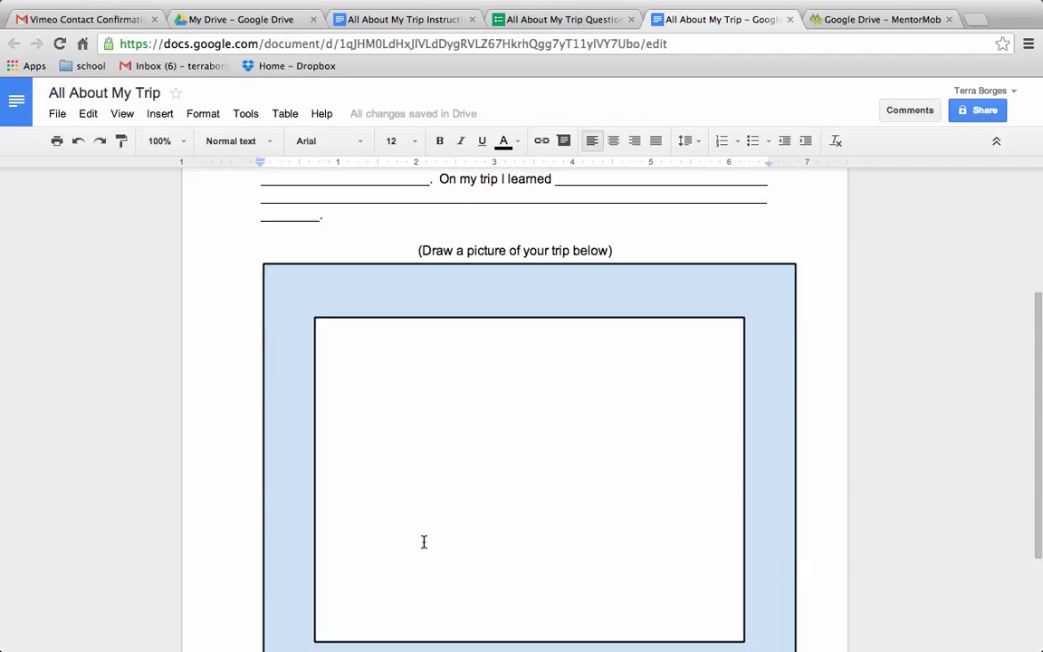
pyautogui.scroll(6, 423, 542)
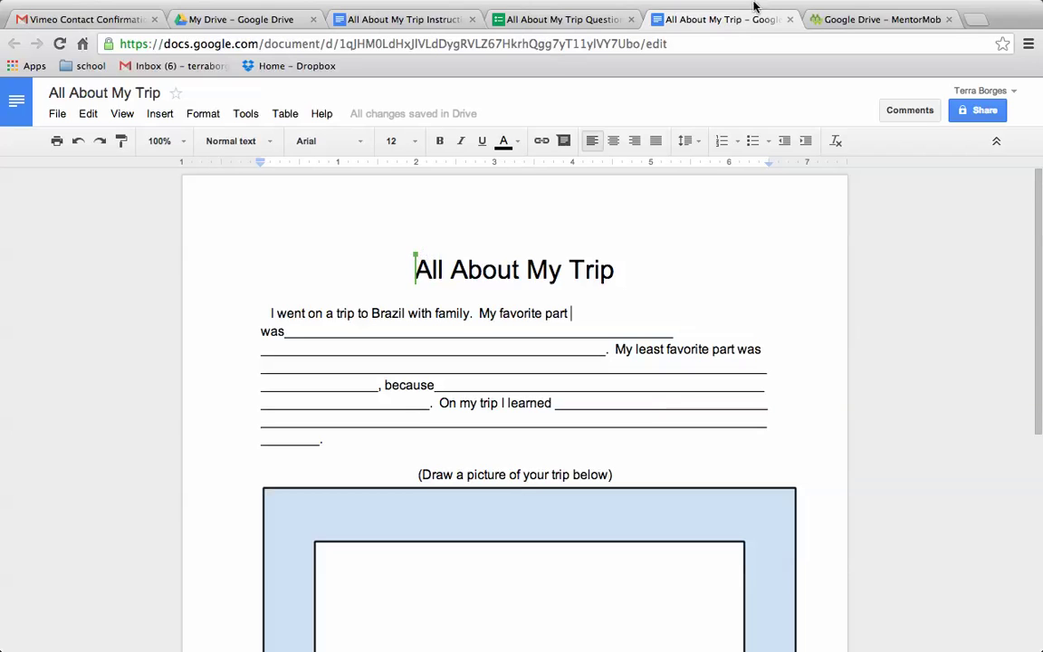
pyautogui.moveTo(741, 10)
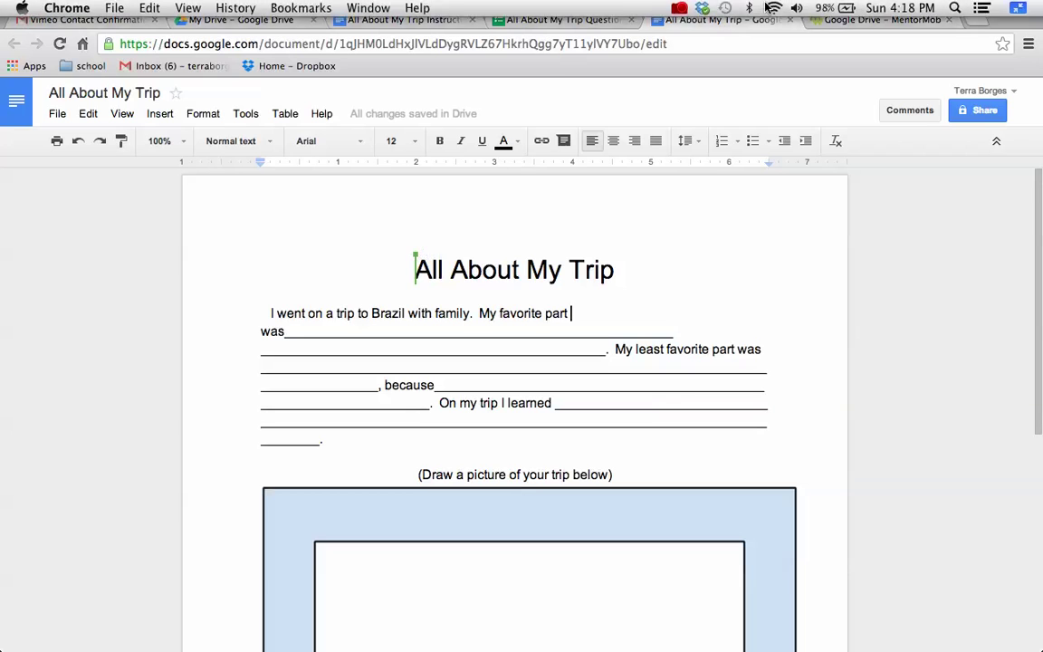
pyautogui.click(685, 10)
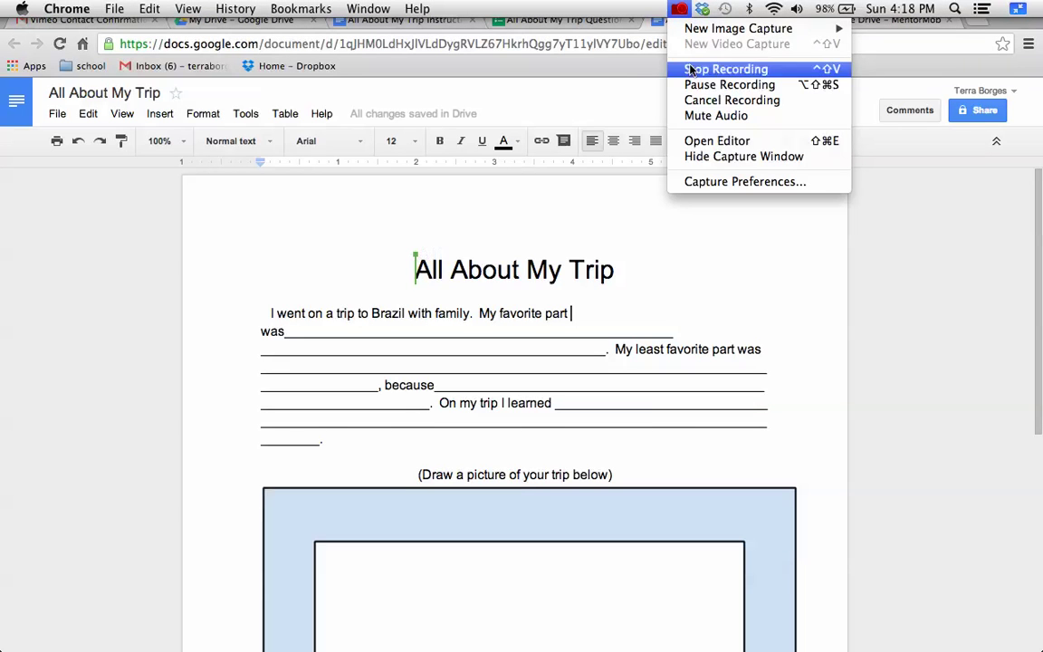